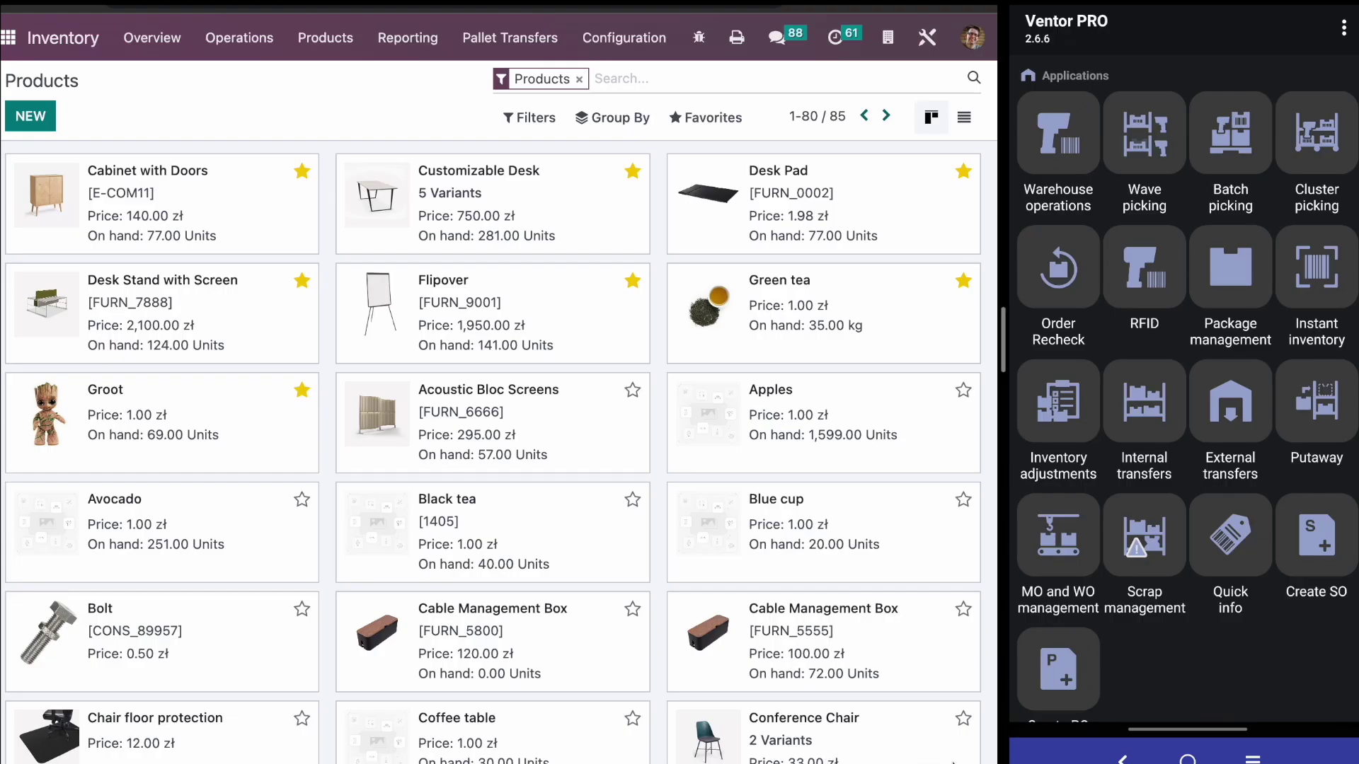
Step: Launch Quick info from the Ventor PRO applications screen
left_click(1231, 560)
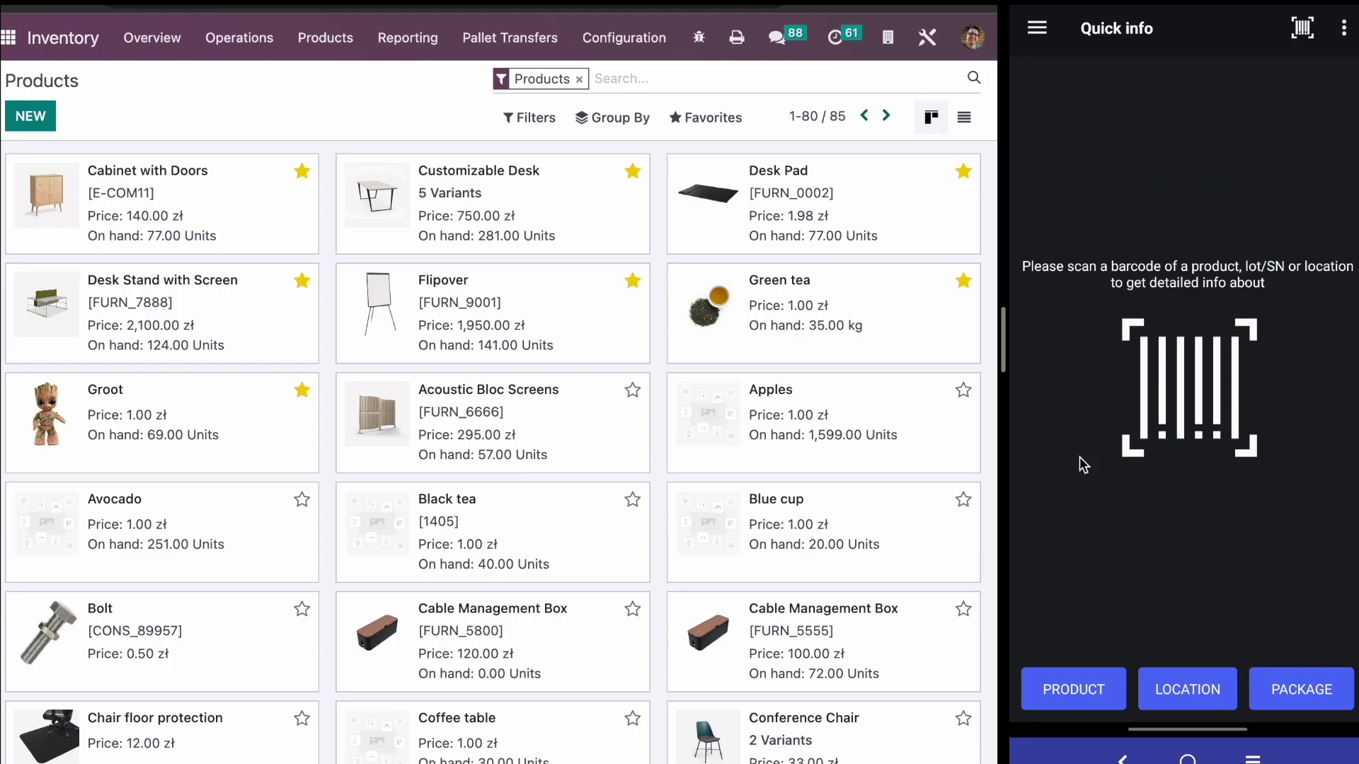
Step: Look up product [FURN_0002] Desk Pad in Quick info
left_click(1074, 690)
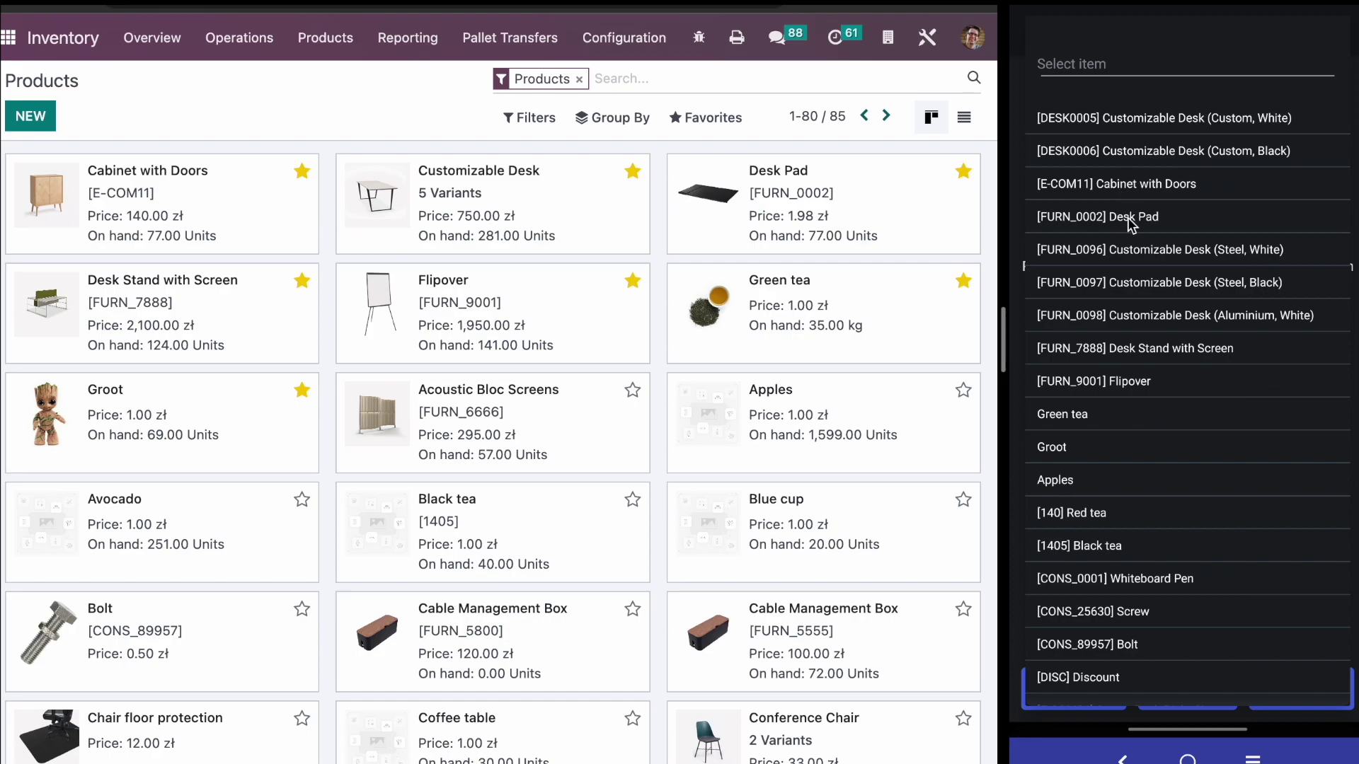
left_click(1128, 217)
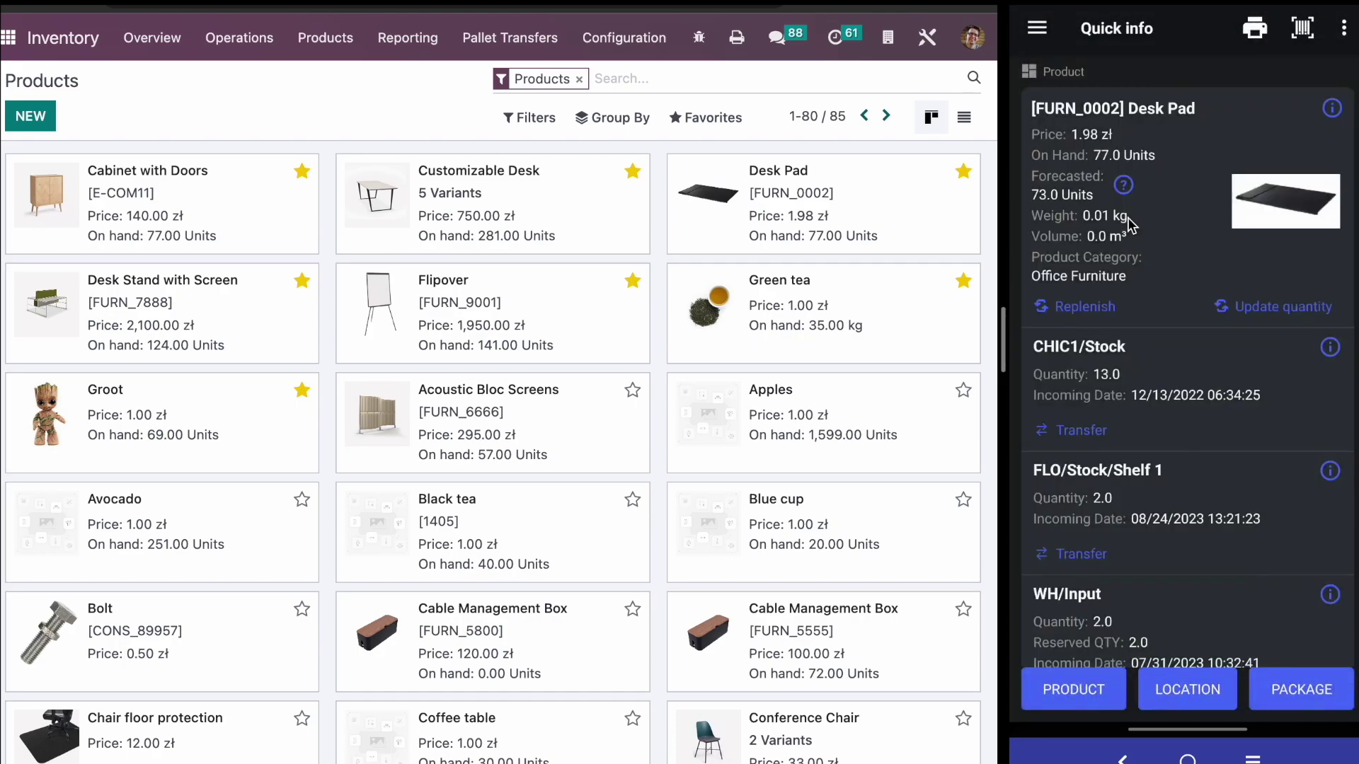
left_click(1288, 210)
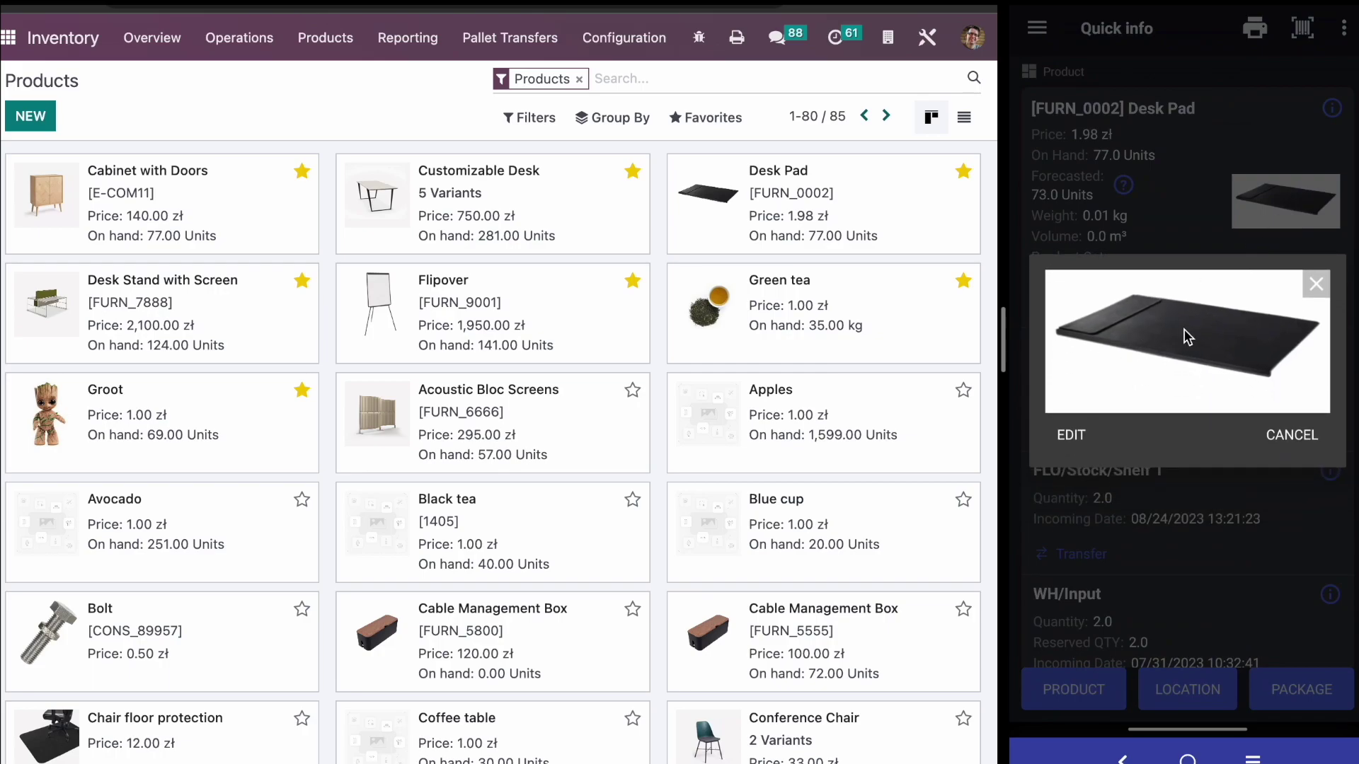
left_click(1315, 287)
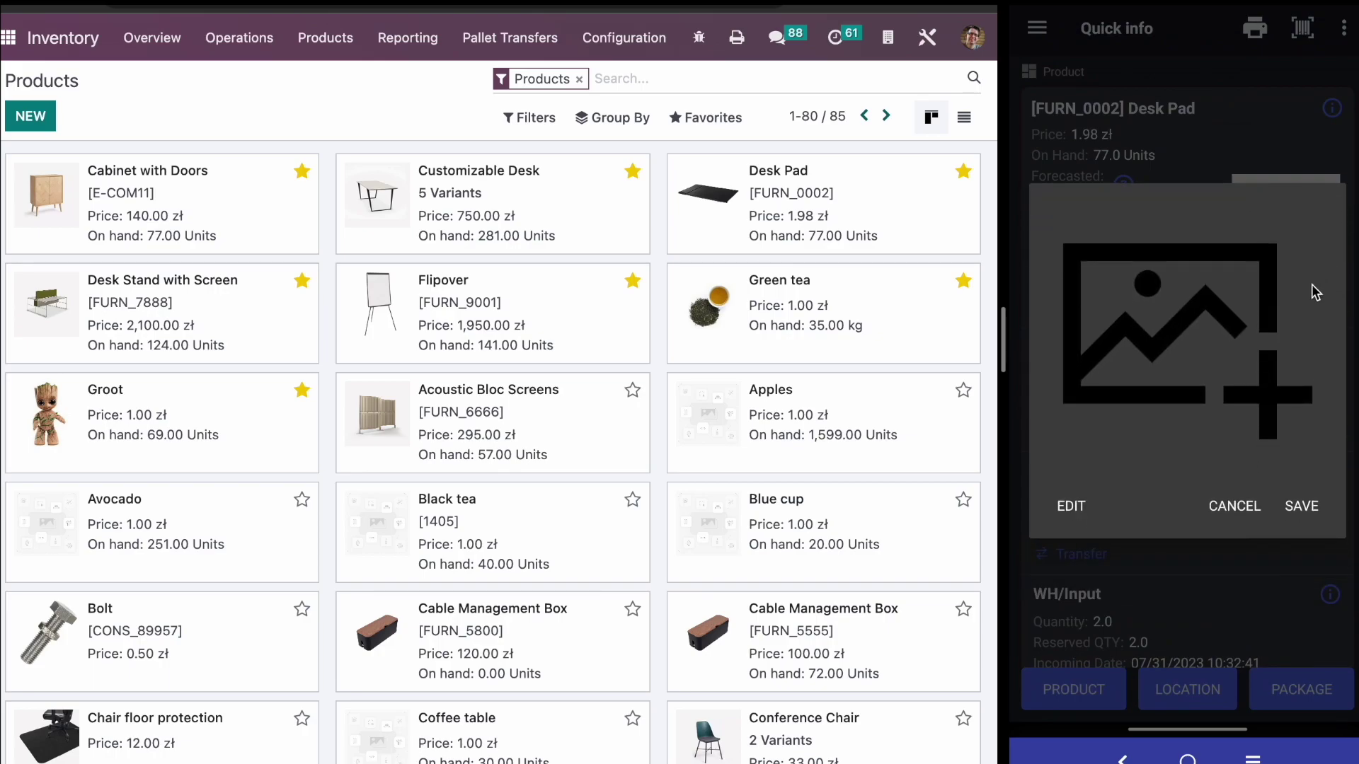
left_click(1220, 510)
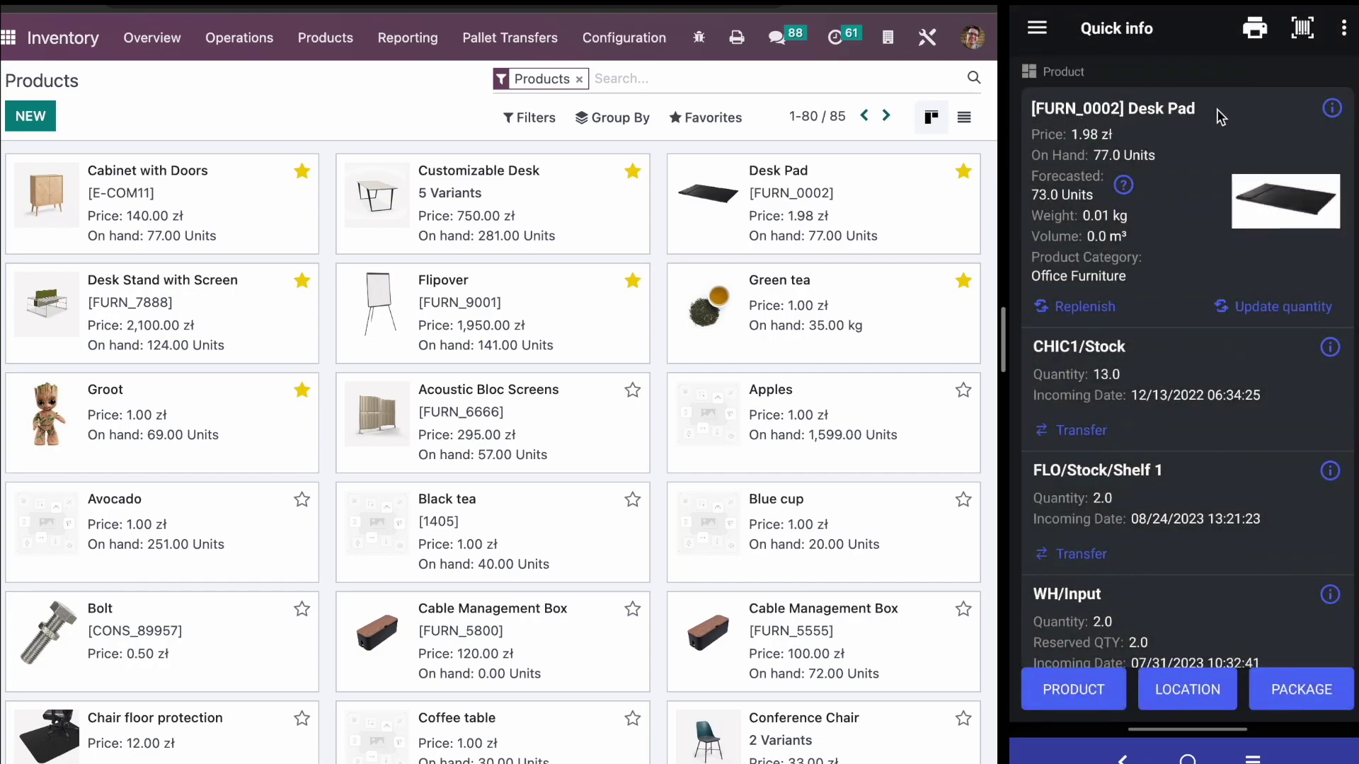
left_click(1125, 188)
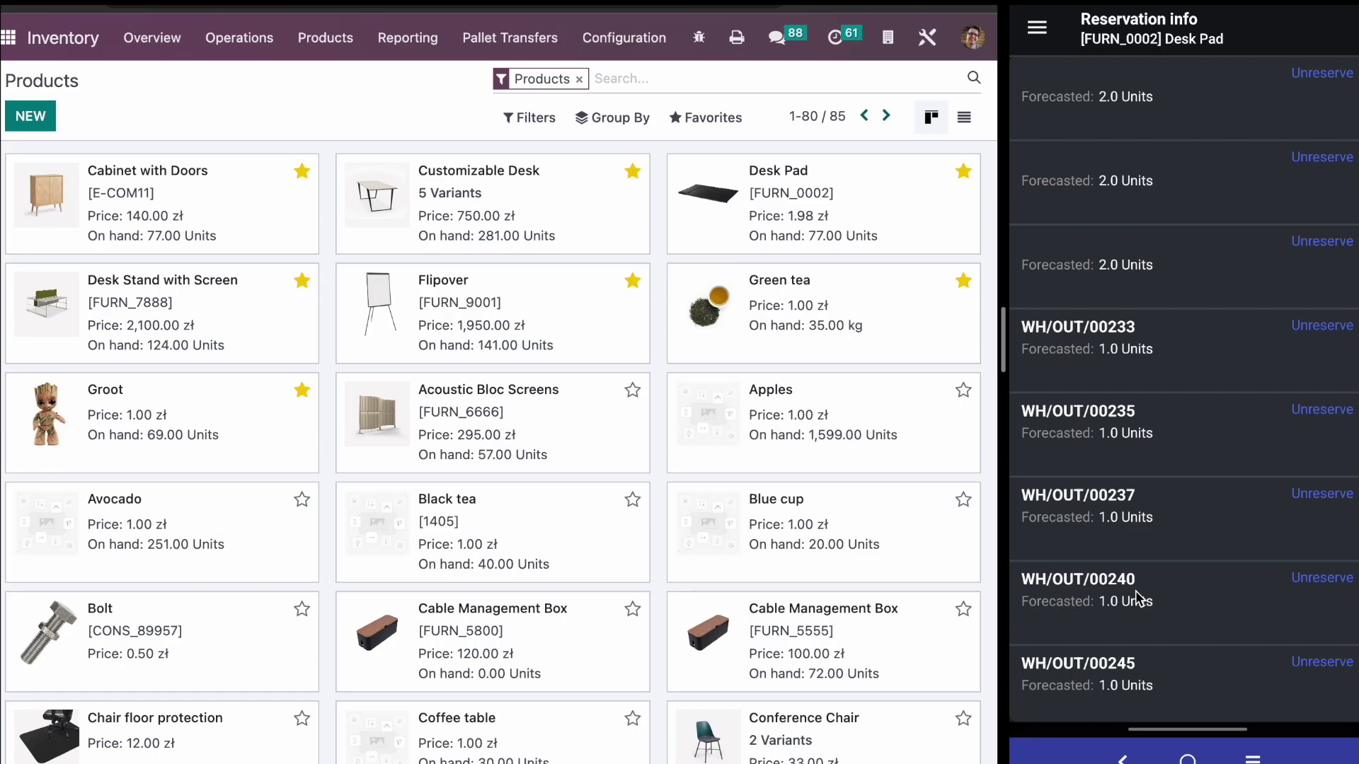
left_click(1122, 758)
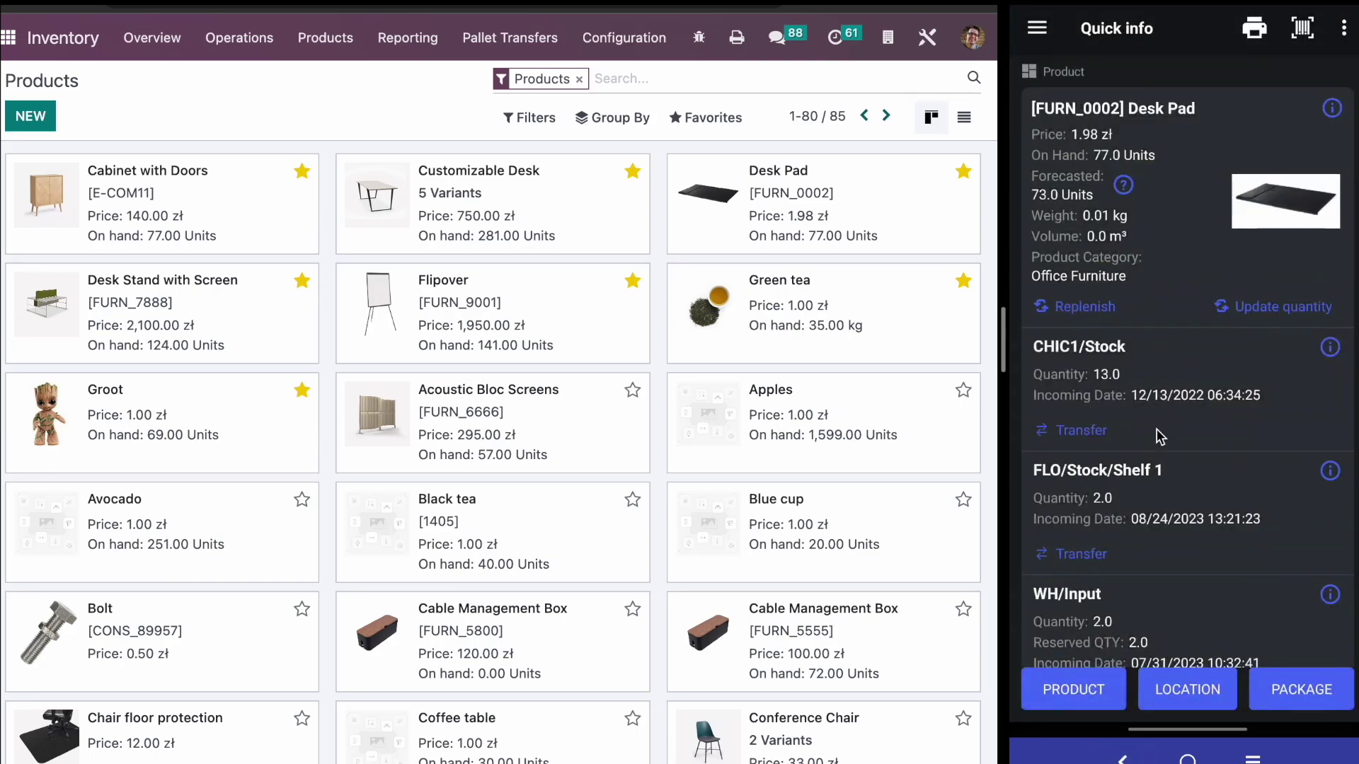
scroll(1156, 430, "down", 3)
scroll(1156, 428, "down", 2)
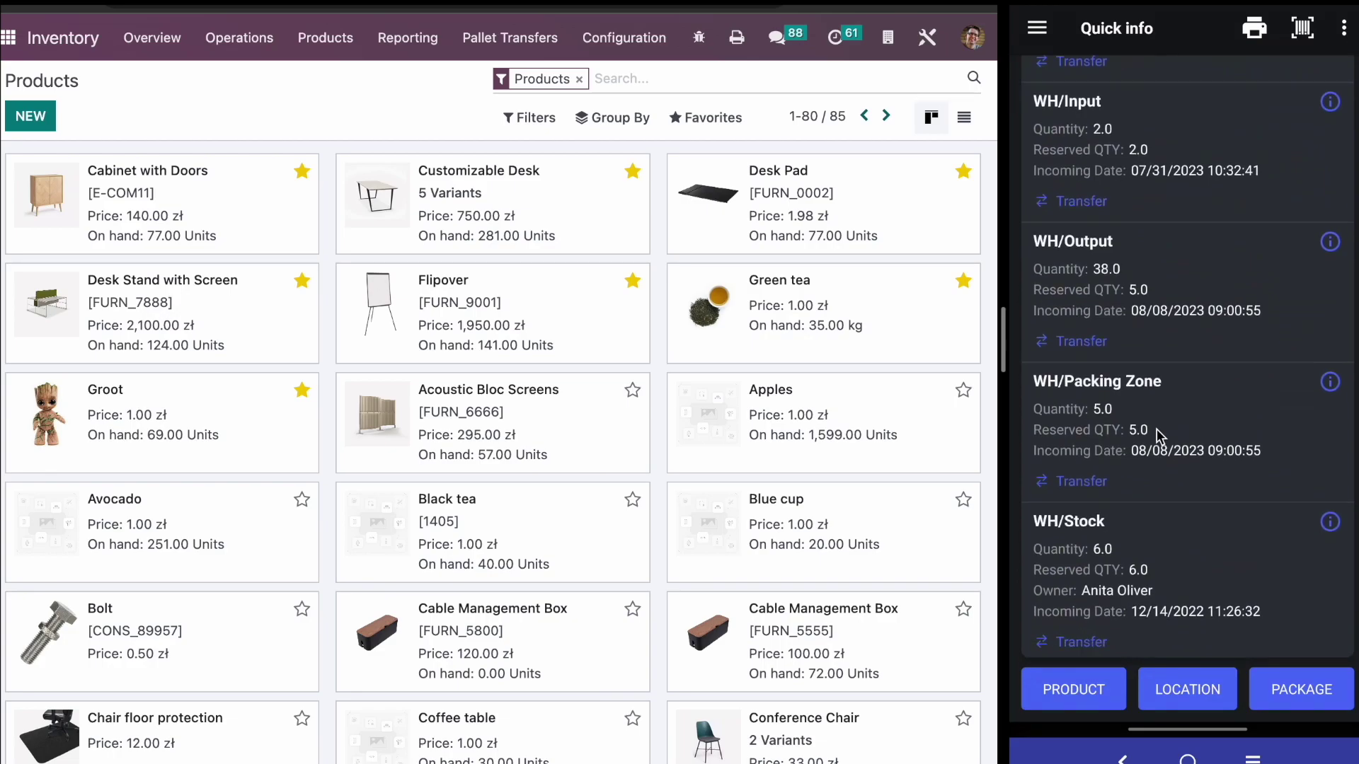
scroll(1156, 429, "down", 3)
scroll(1156, 430, "down", 3)
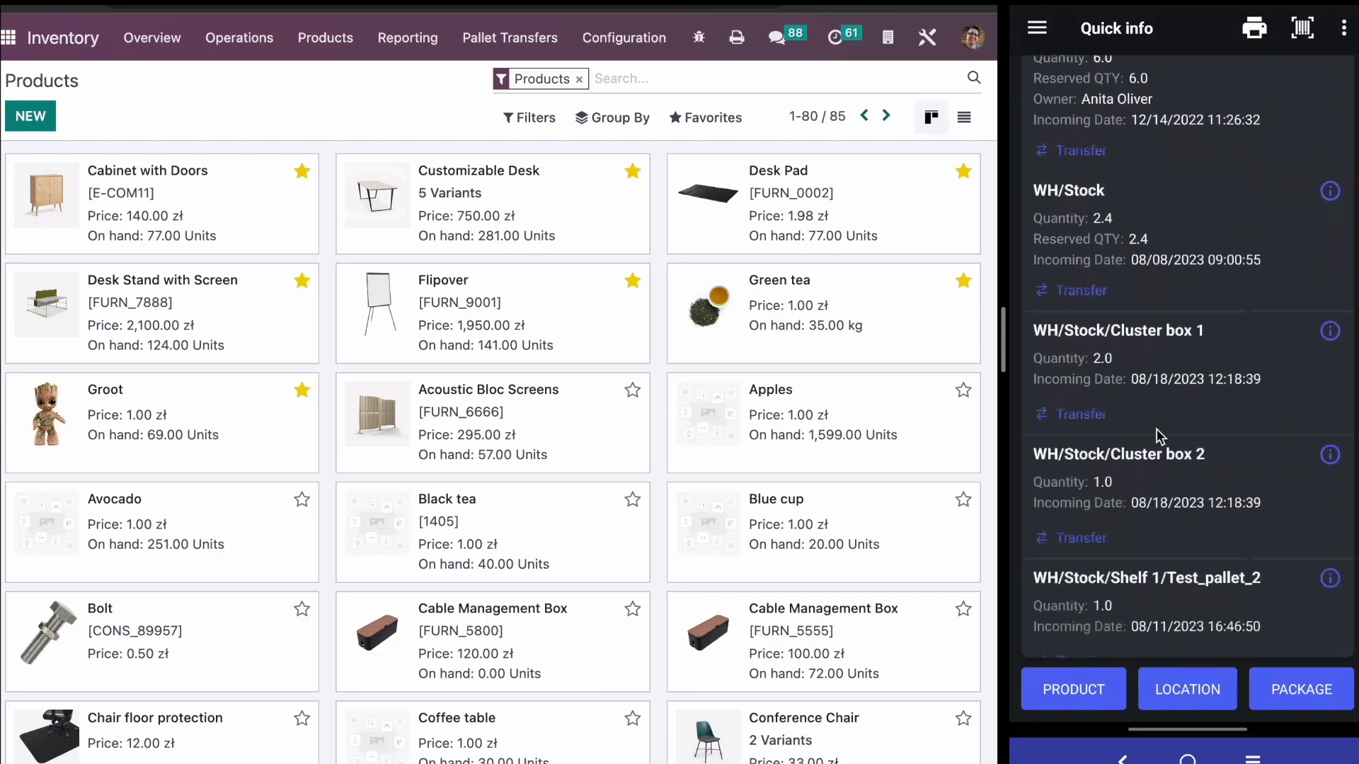
scroll(1156, 436, "down", 2)
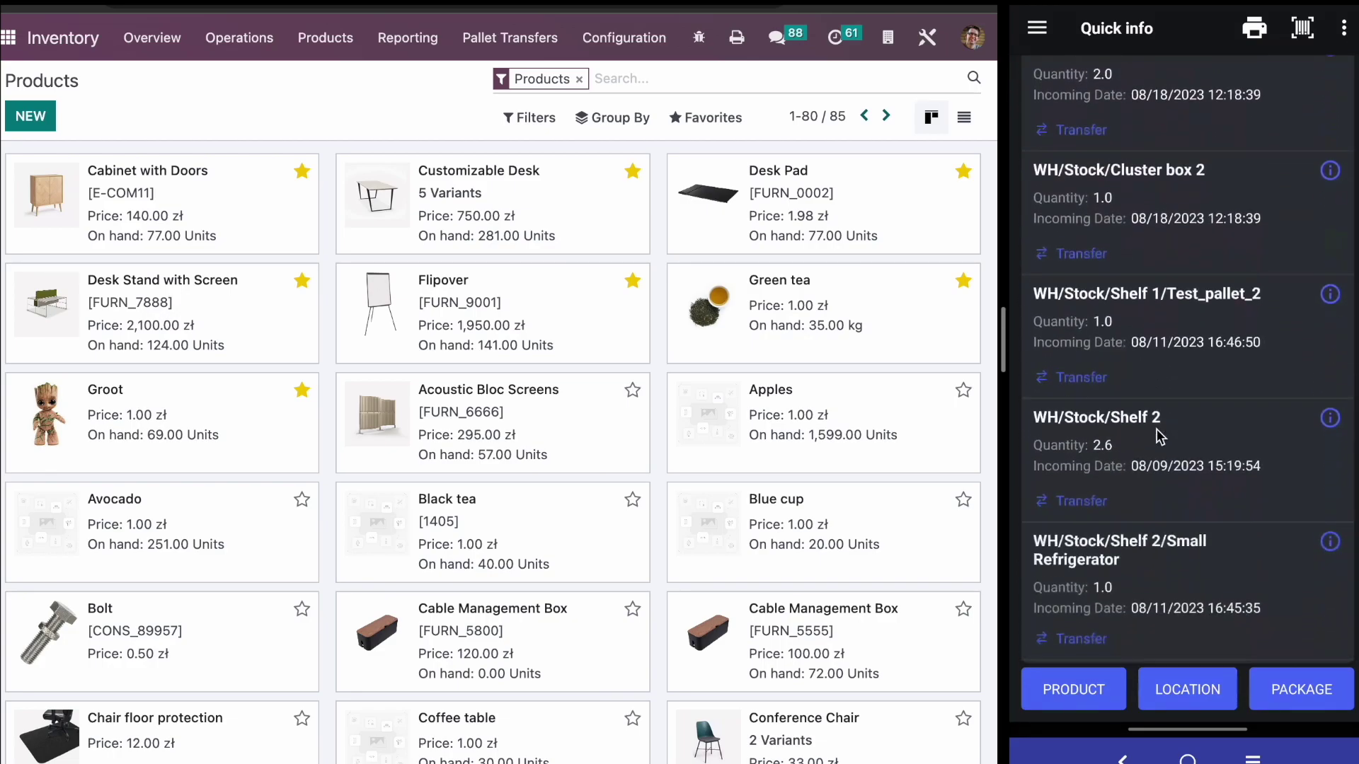
scroll(1156, 435, "up", 1)
scroll(1156, 435, "down", 1)
scroll(1156, 430, "down", 1)
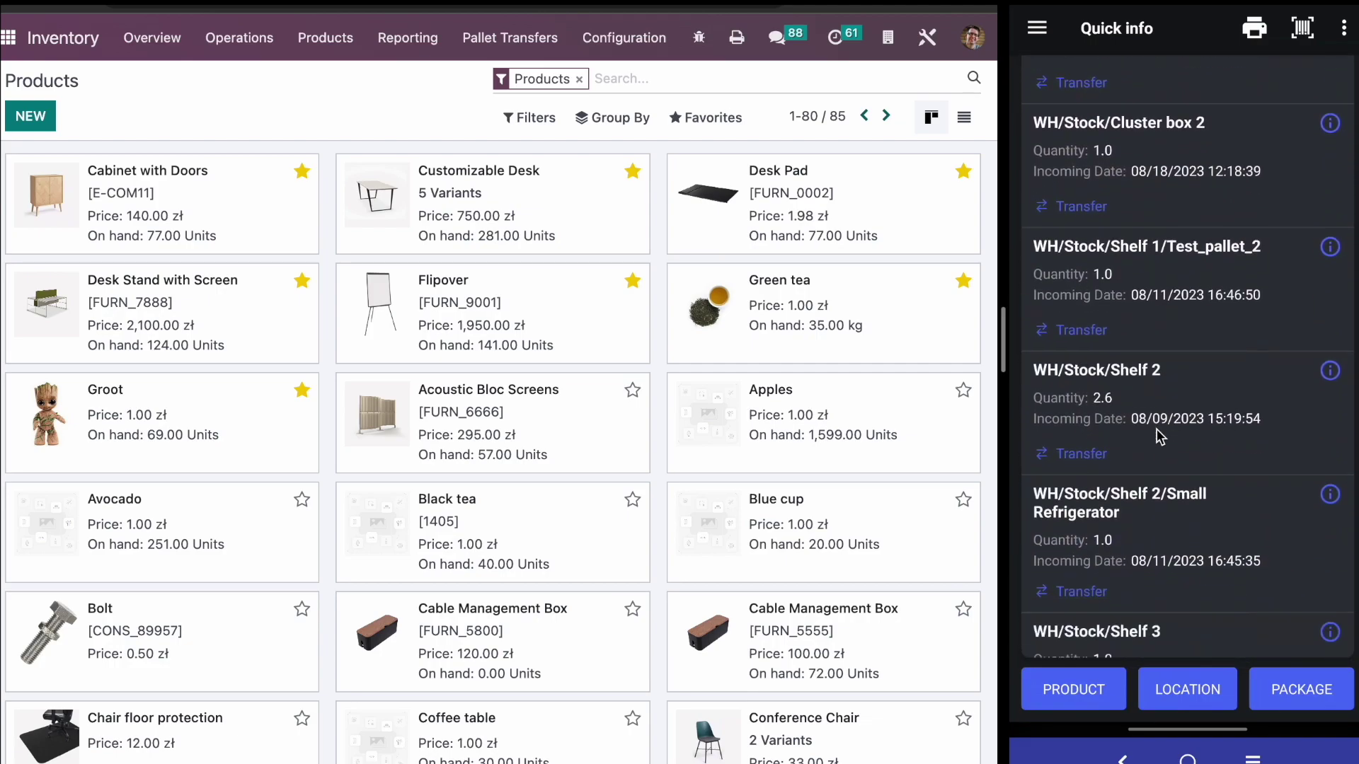
scroll(1156, 429, "down", 1)
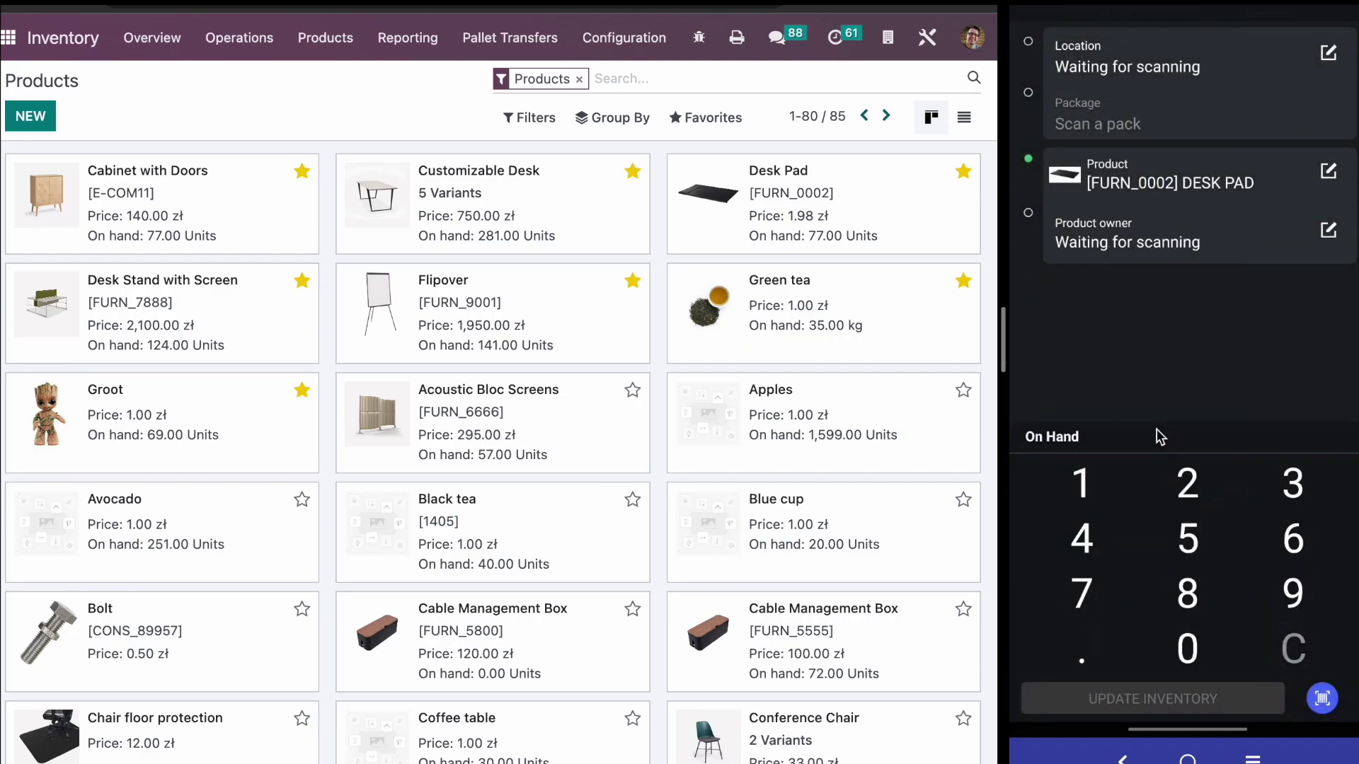
Step: Dismiss the Desk Pad's Update quantity keypad
right_click(1157, 430)
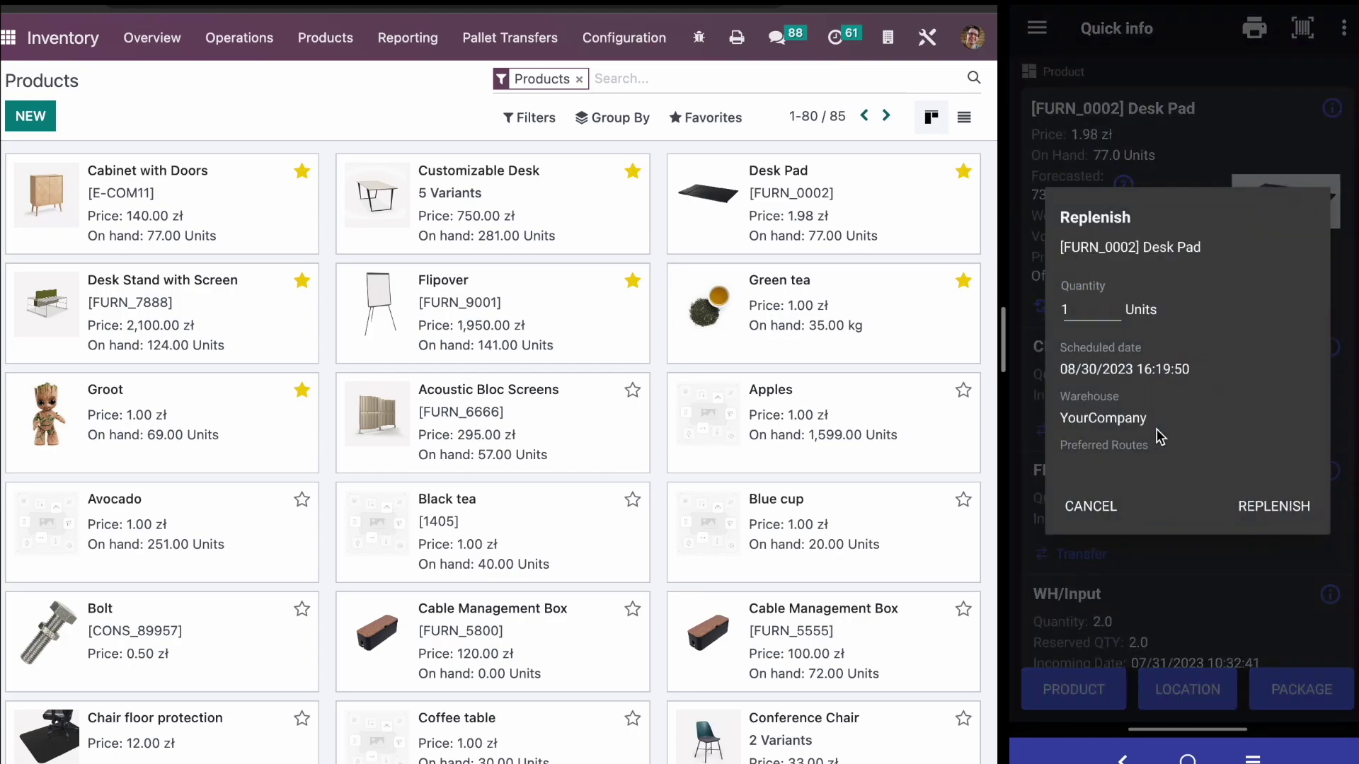
Step: Check the Desk Pad's Preferred Routes, then dismiss the route list and Replenish form
left_click(1156, 430)
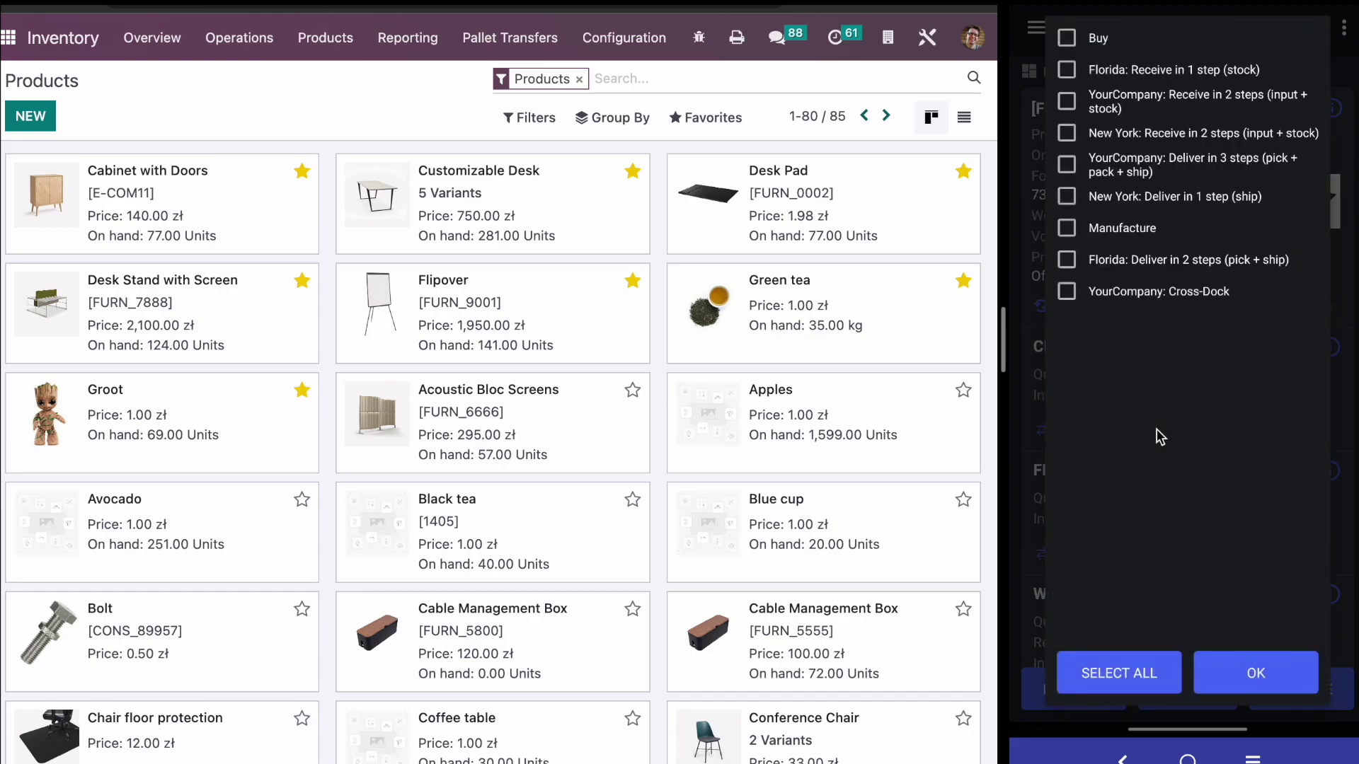
key("Escape")
key("Escape")
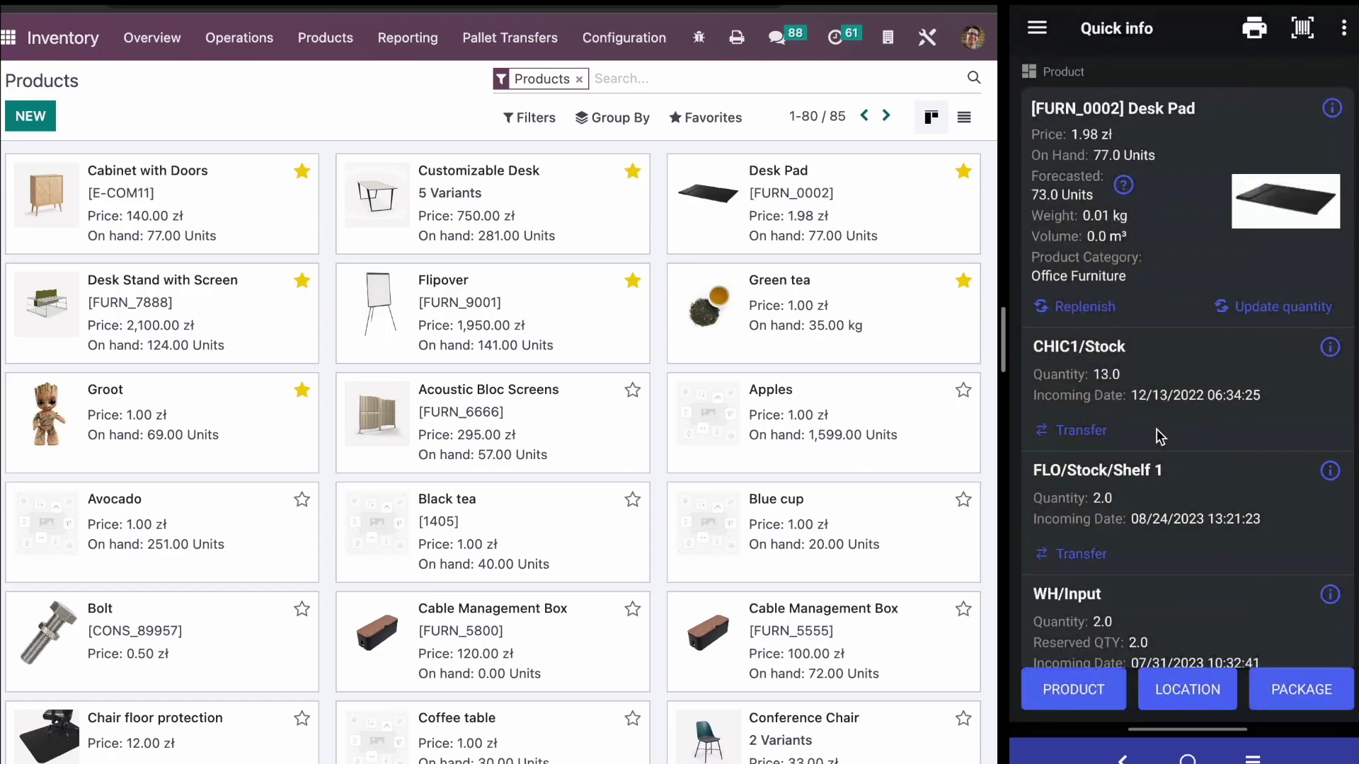
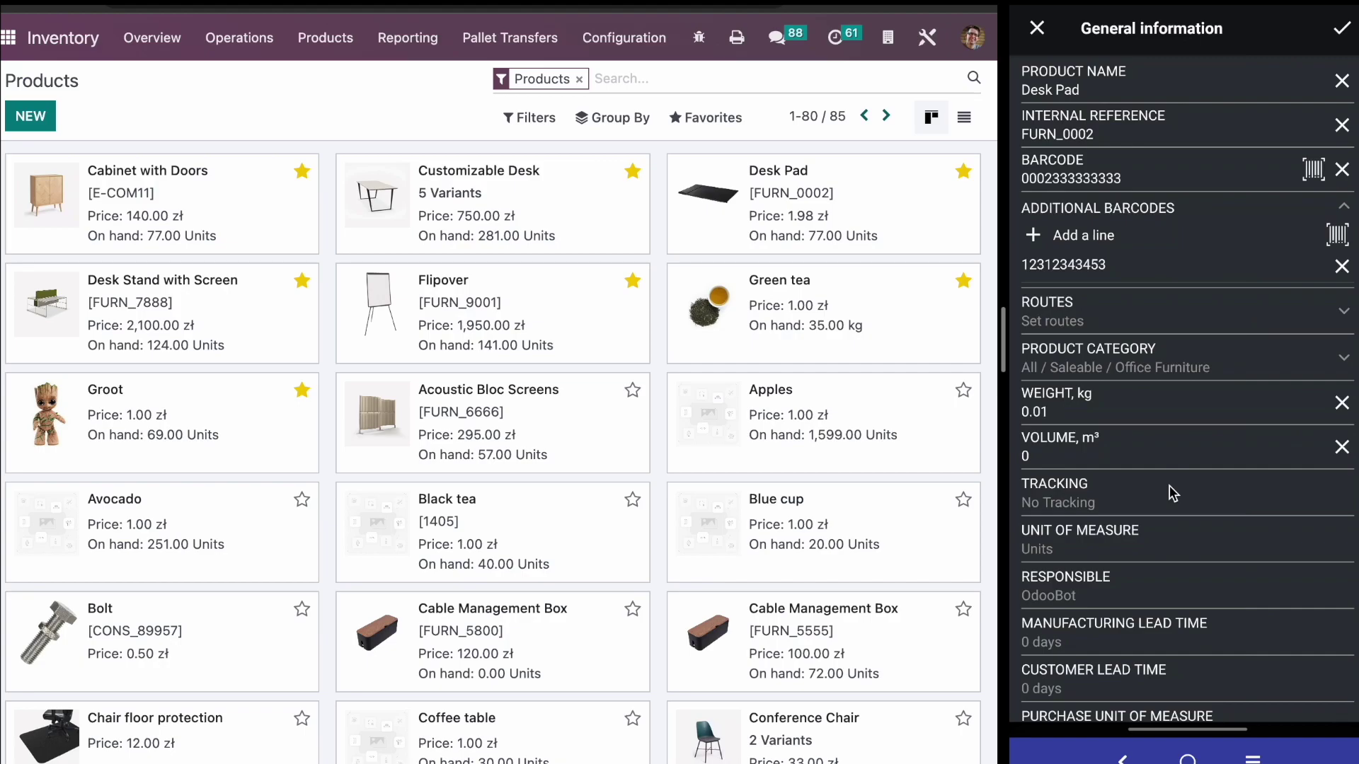
scroll(1169, 485, "down", 1)
scroll(1169, 484, "up", 1)
Step: Go back from the Desk Pad's General information to its Quick info screen
key("Escape")
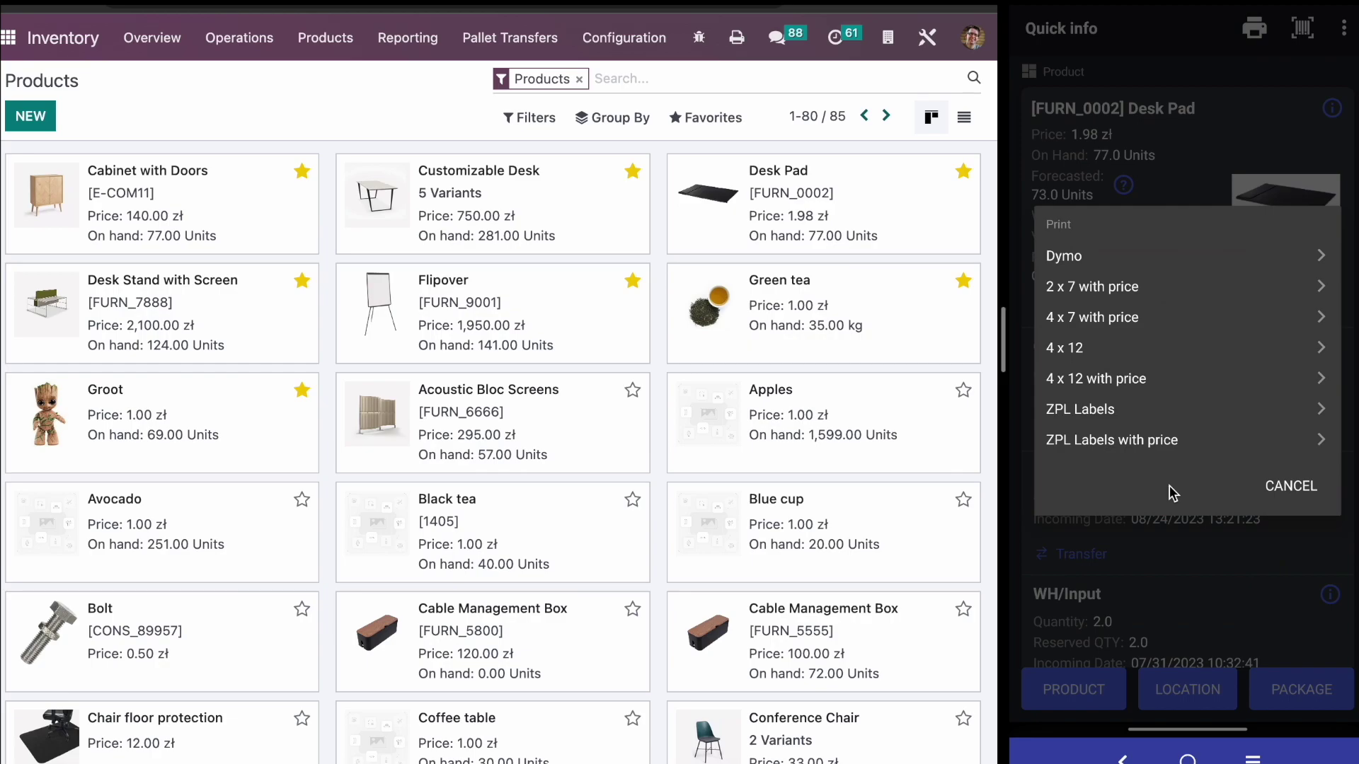
key("Escape")
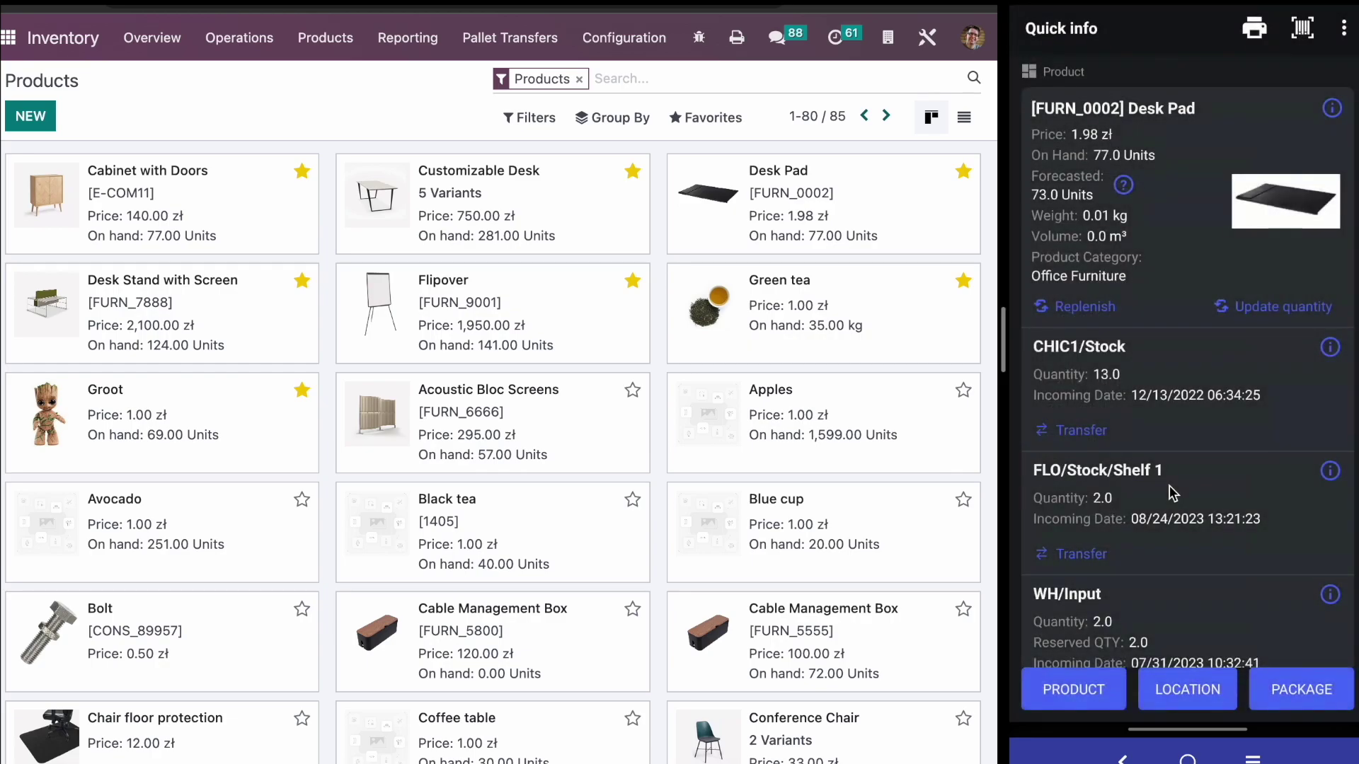